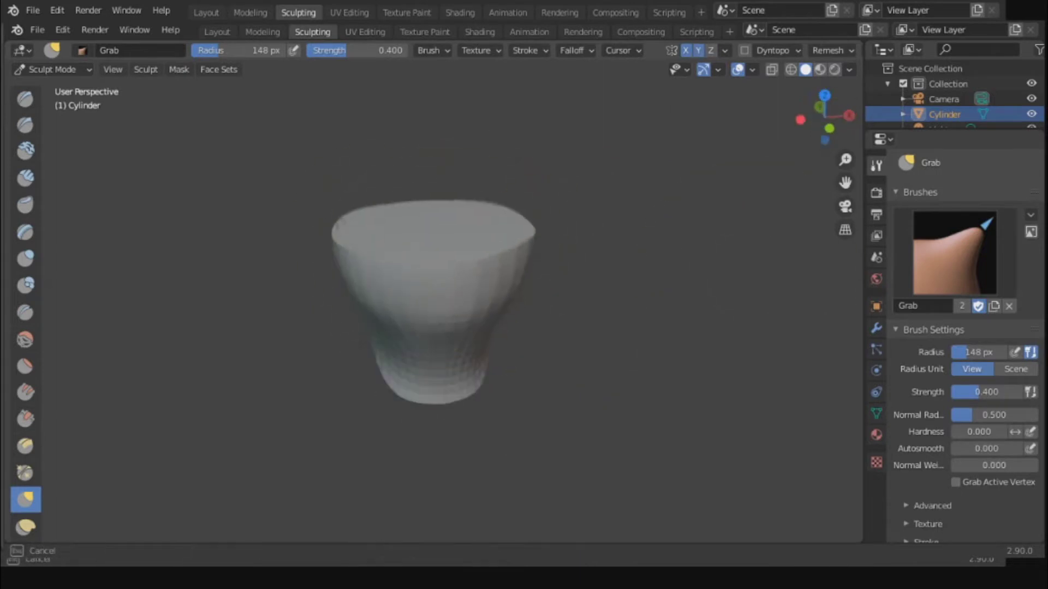
Step: Orbit the viewport to see the flared cup side-on
{"action": "middle_click_drag", "start_coordinate": [434, 305], "coordinate": [437, 289]}
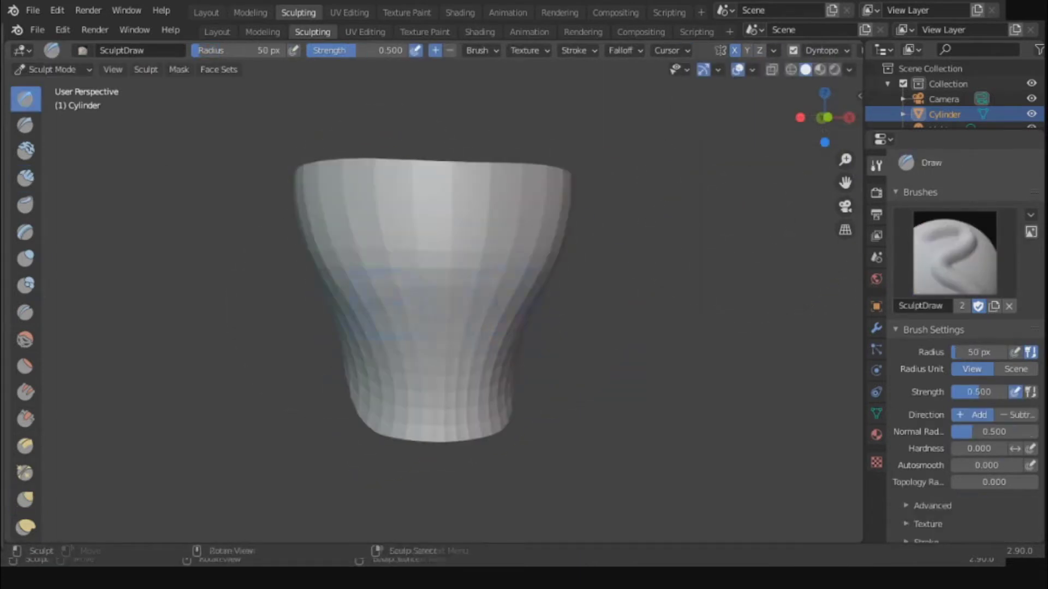